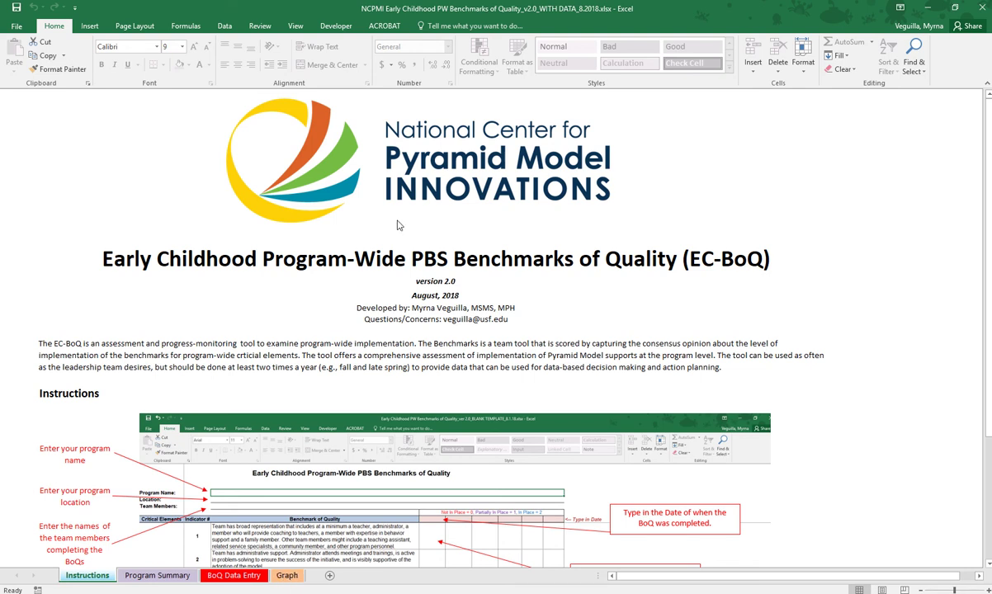
Show the Program Summary sheet and check the Percent of Indicators in Place chart's bar values.
{"action": "scroll", "coordinate": [408, 323], "scroll_direction": "down", "scroll_amount": 4}
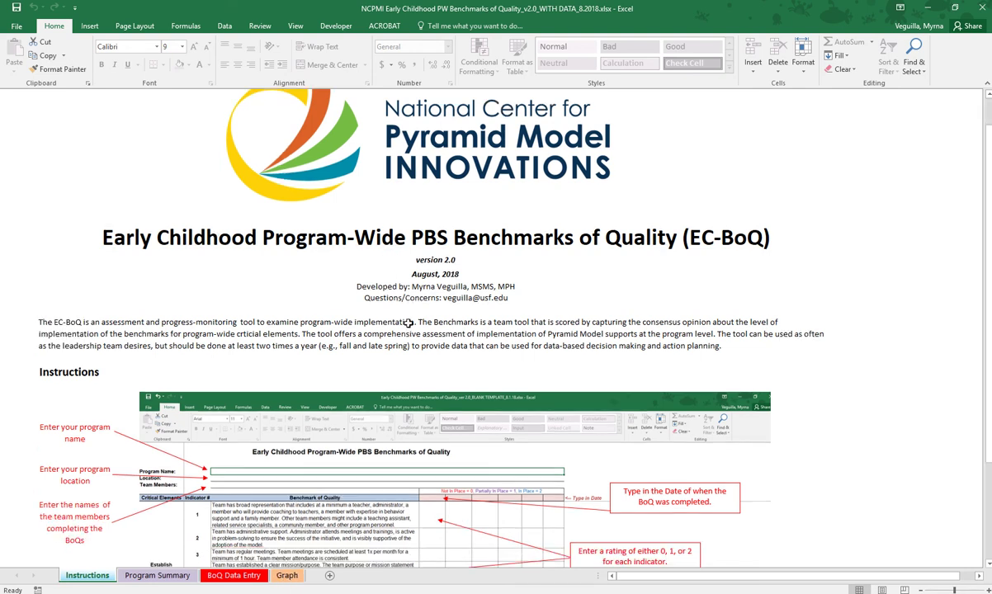
{"action": "scroll", "coordinate": [409, 328], "scroll_direction": "down", "scroll_amount": 3}
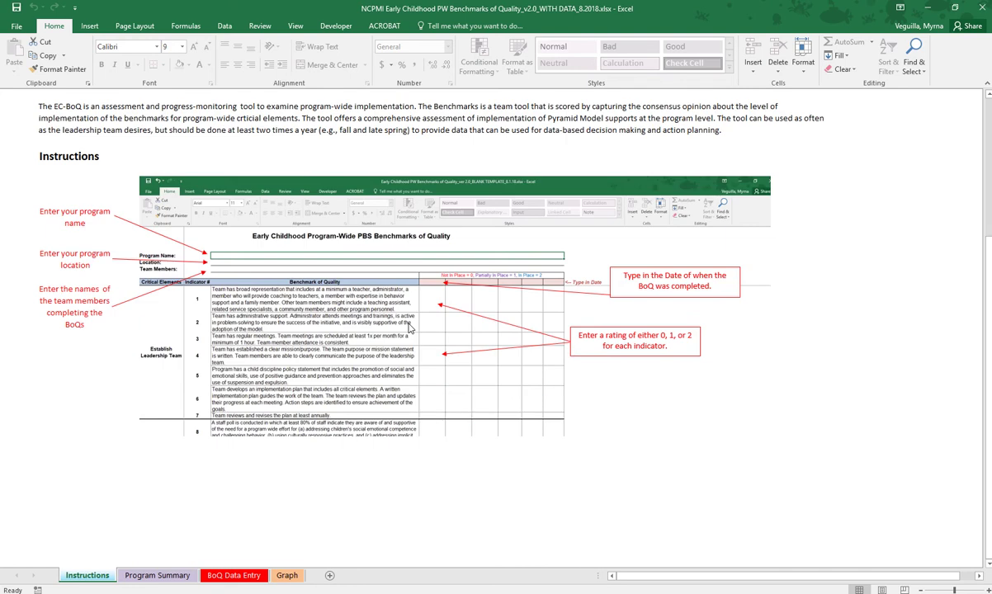
{"action": "scroll", "coordinate": [413, 247], "scroll_direction": "up", "scroll_amount": 4}
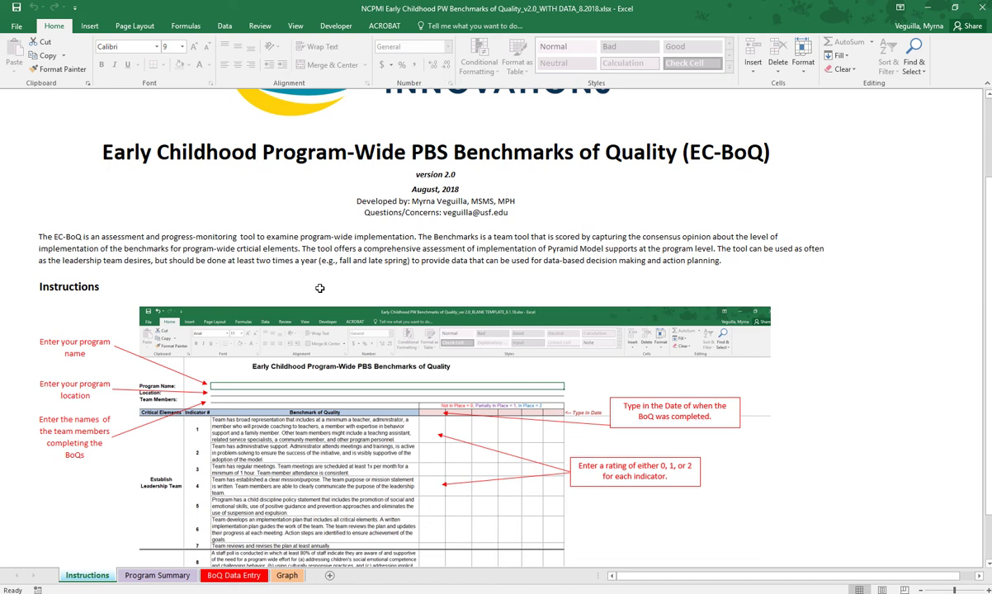
{"action": "scroll", "coordinate": [271, 315], "scroll_direction": "down", "scroll_amount": 1}
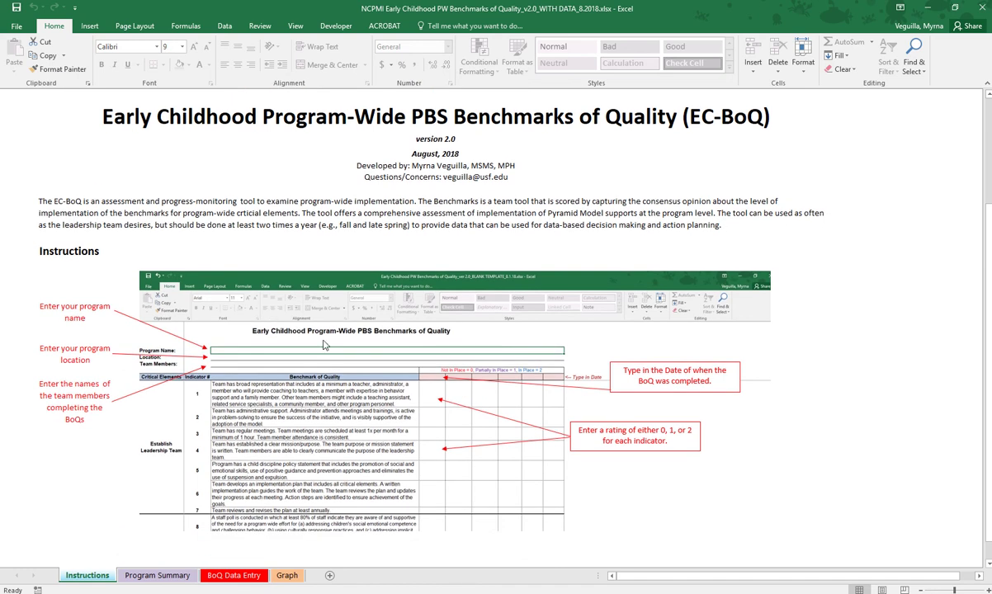
{"action": "scroll", "coordinate": [476, 409], "scroll_direction": "up", "scroll_amount": 4}
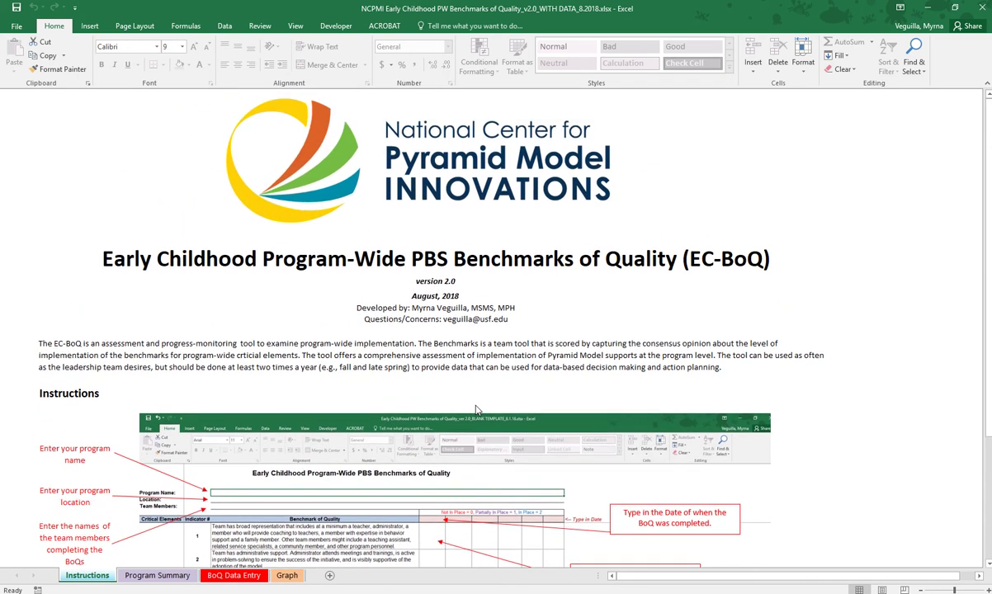
{"action": "left_click", "coordinate": [162, 576]}
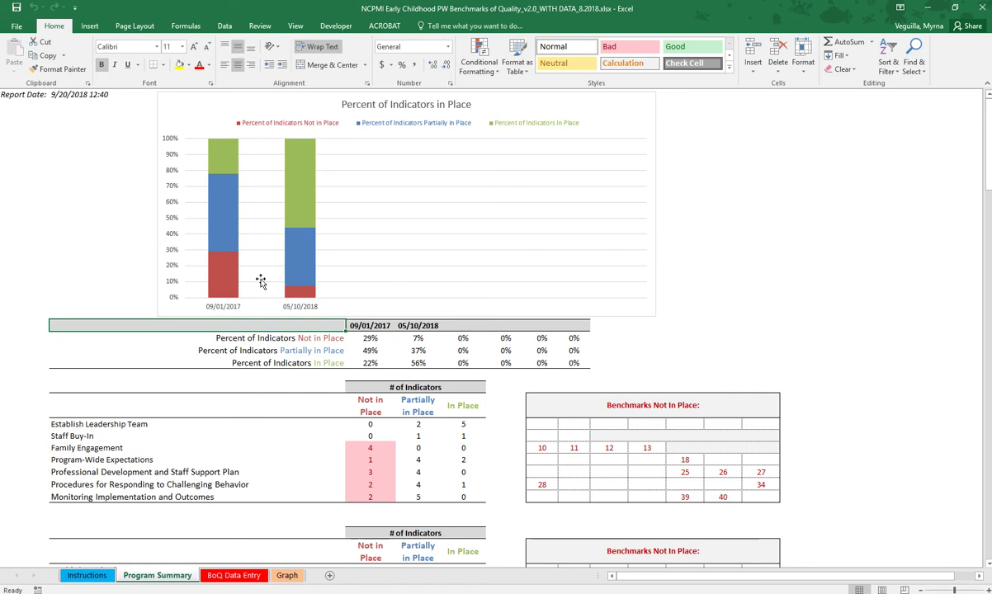
{"action": "mouse_move", "coordinate": [234, 213]}
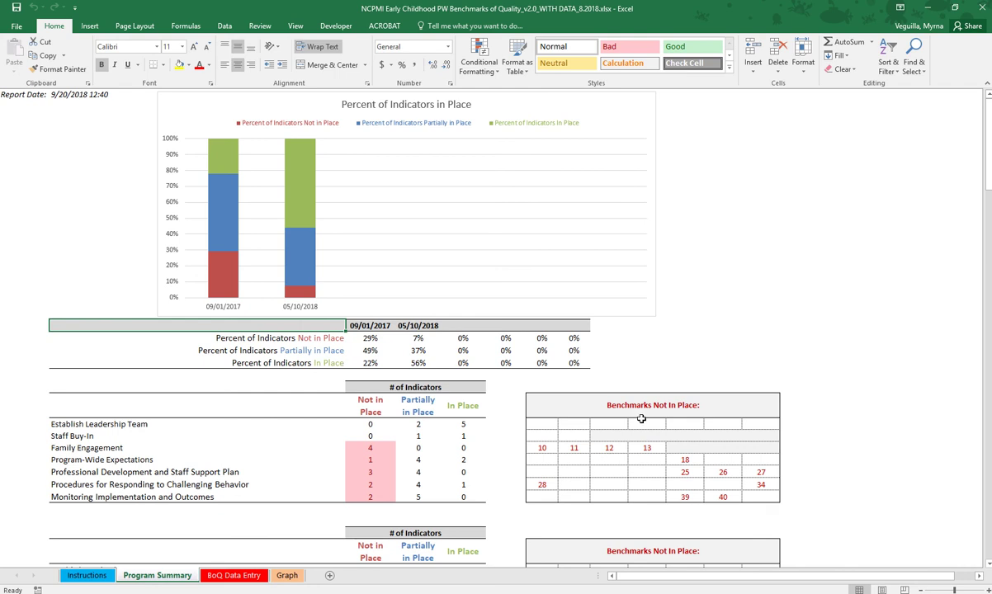
{"action": "left_click", "coordinate": [506, 448]}
{"action": "scroll", "coordinate": [493, 446], "scroll_direction": "down", "scroll_amount": 5}
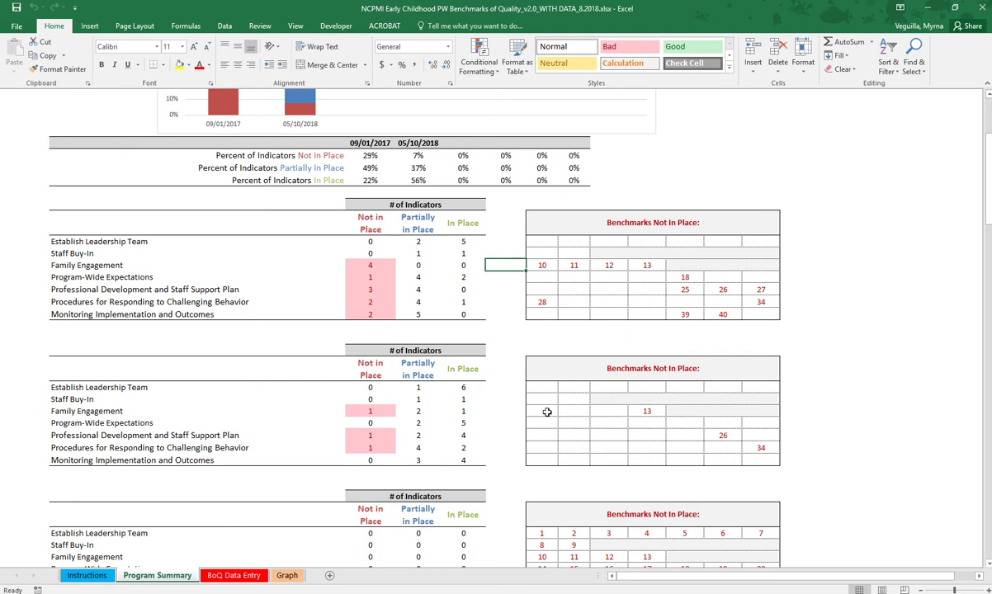
{"action": "scroll", "coordinate": [533, 417], "scroll_direction": "down", "scroll_amount": 1}
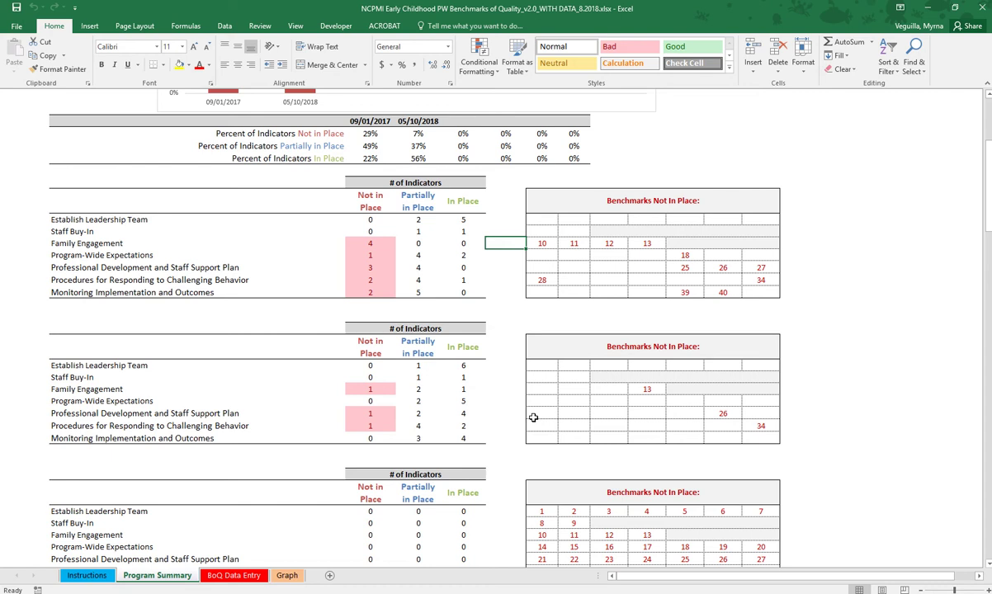
{"action": "scroll", "coordinate": [533, 418], "scroll_direction": "down", "scroll_amount": 3}
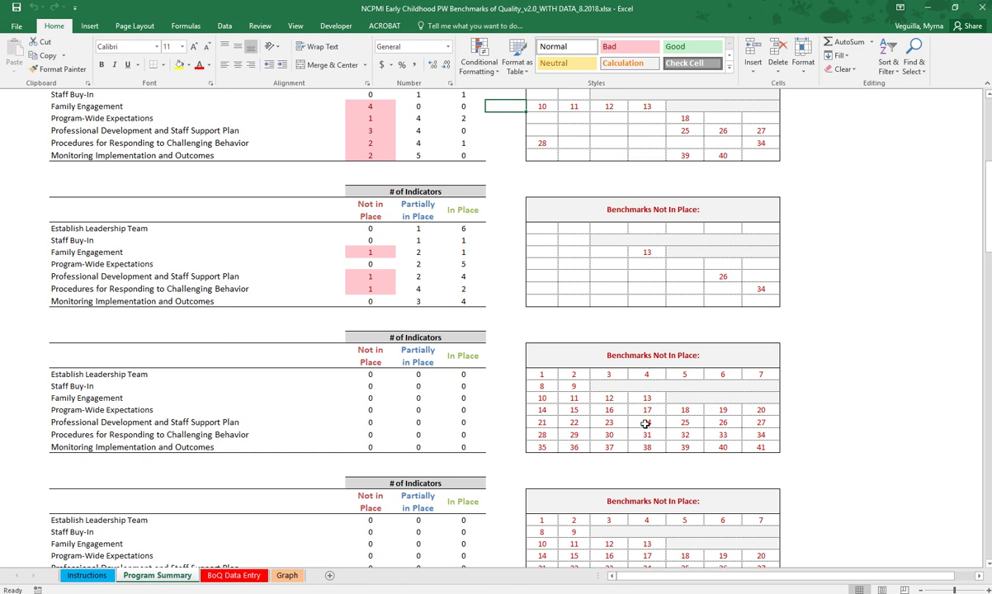
{"action": "scroll", "coordinate": [646, 423], "scroll_direction": "down", "scroll_amount": 15}
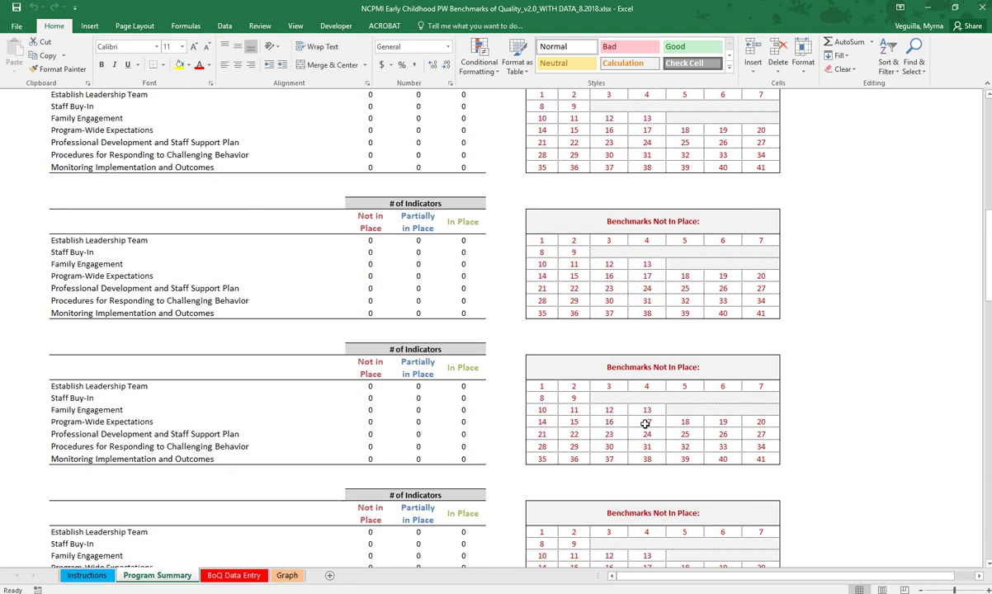
{"action": "scroll", "coordinate": [646, 424], "scroll_direction": "up", "scroll_amount": 15}
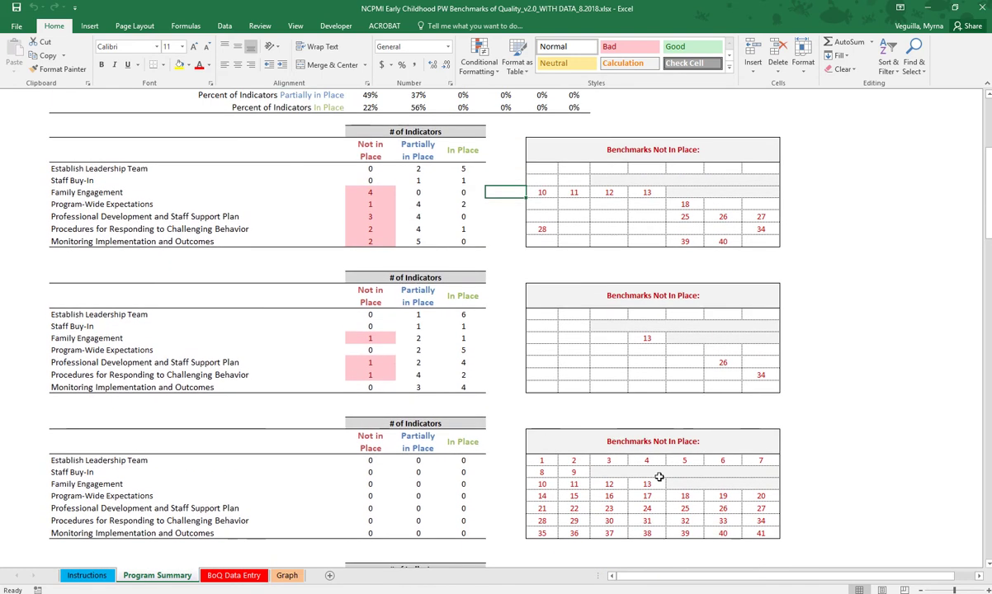
{"action": "scroll", "coordinate": [591, 366], "scroll_direction": "up", "scroll_amount": 4}
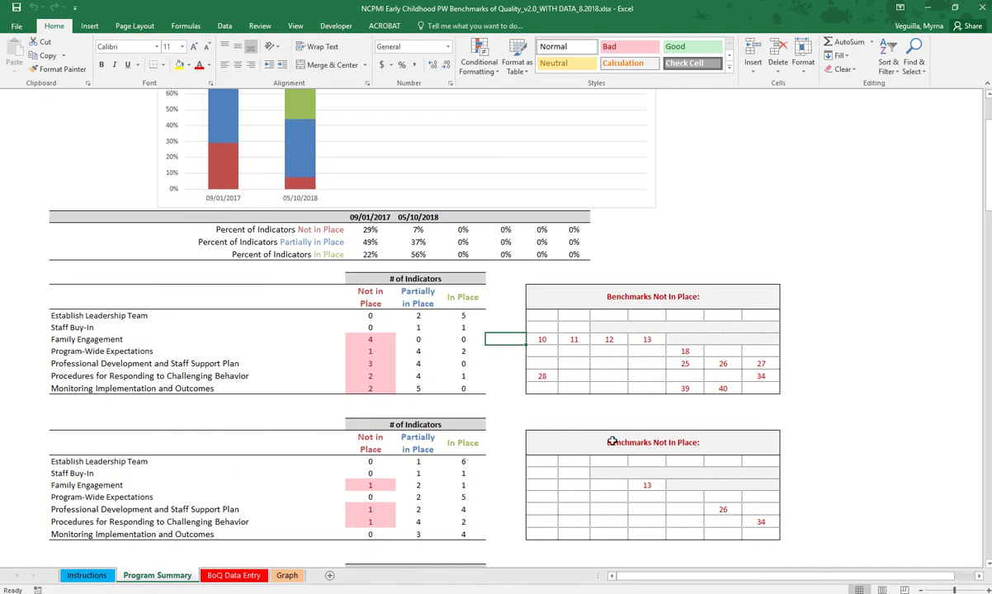
{"action": "scroll", "coordinate": [572, 412], "scroll_direction": "up", "scroll_amount": 3}
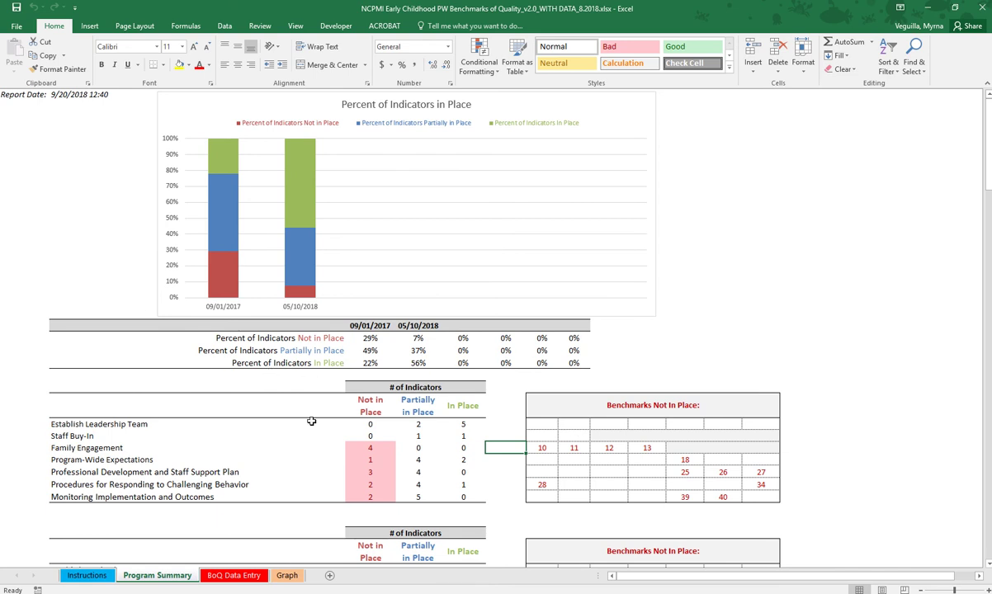
{"action": "left_click", "coordinate": [240, 580]}
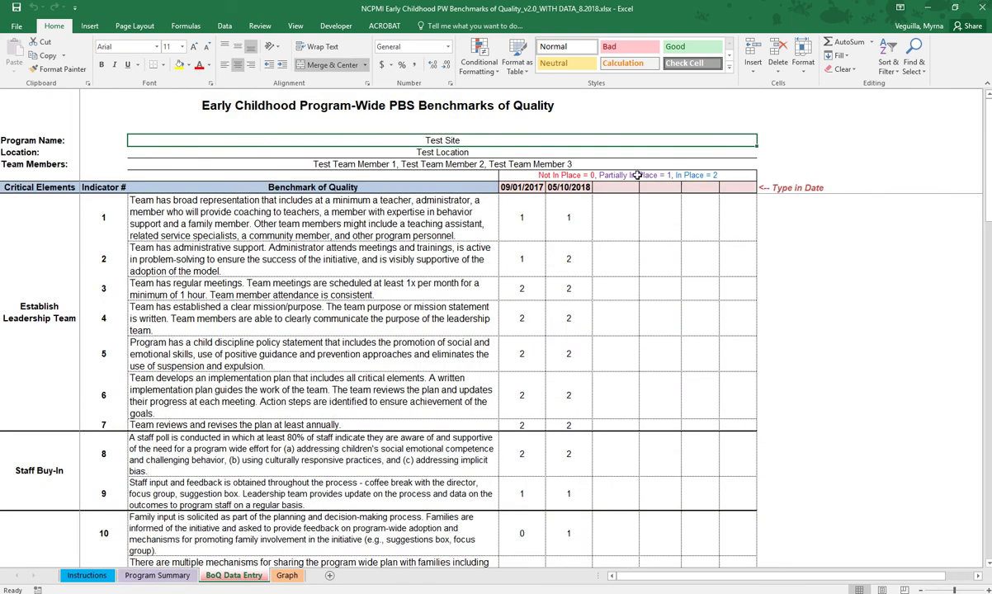
{"action": "left_click", "coordinate": [476, 151]}
{"action": "left_click", "coordinate": [507, 164]}
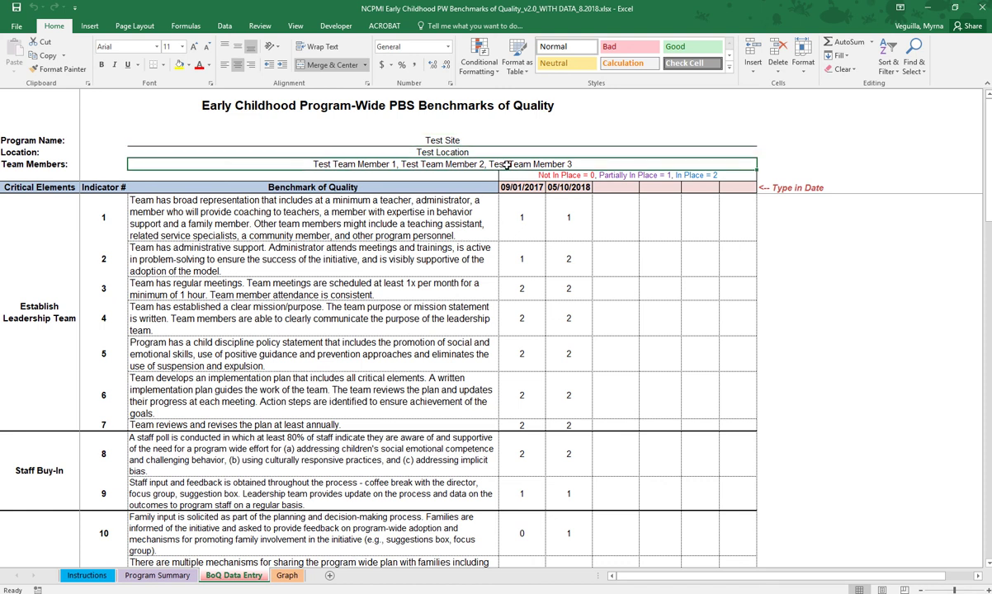
{"action": "left_click", "coordinate": [501, 182]}
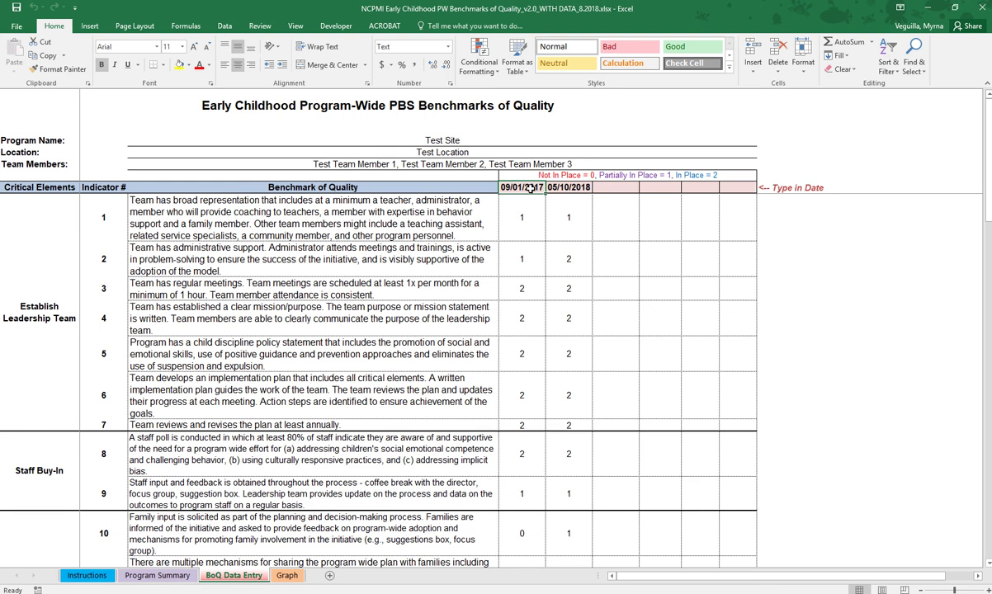
{"action": "left_click", "coordinate": [527, 266]}
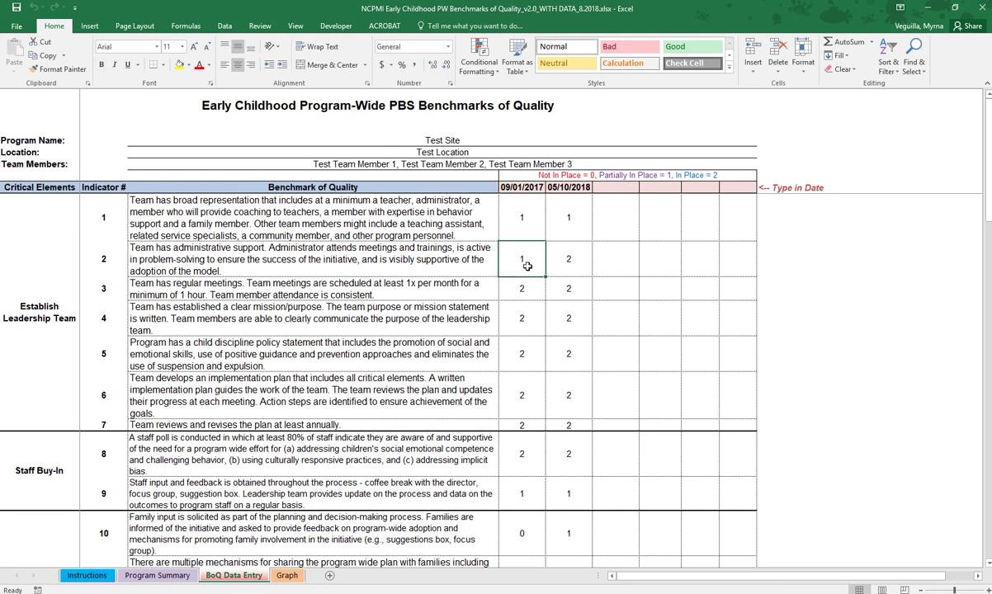
{"action": "left_click", "coordinate": [524, 225]}
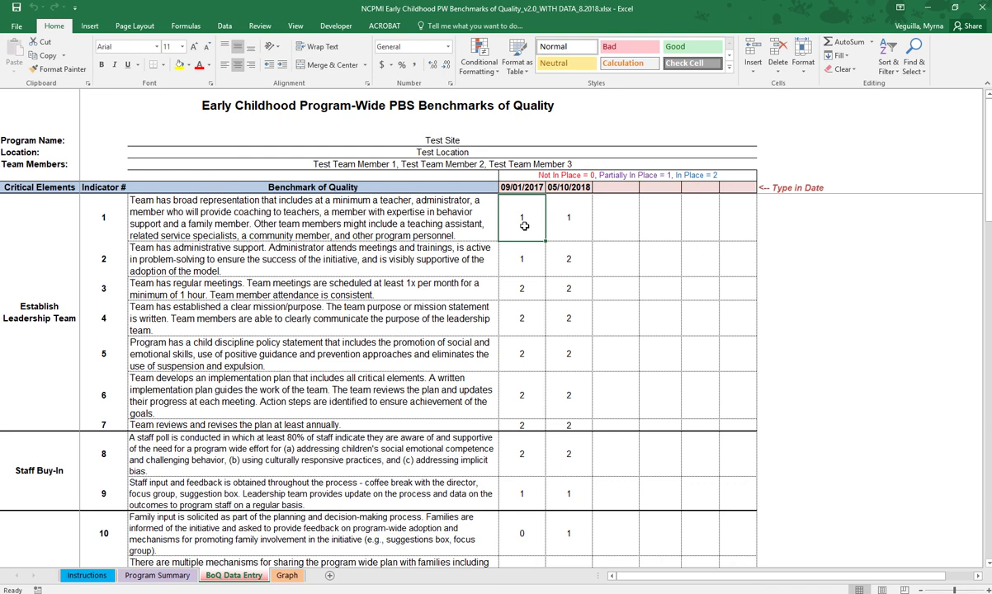
{"action": "scroll", "coordinate": [524, 225], "scroll_direction": "down", "scroll_amount": 2}
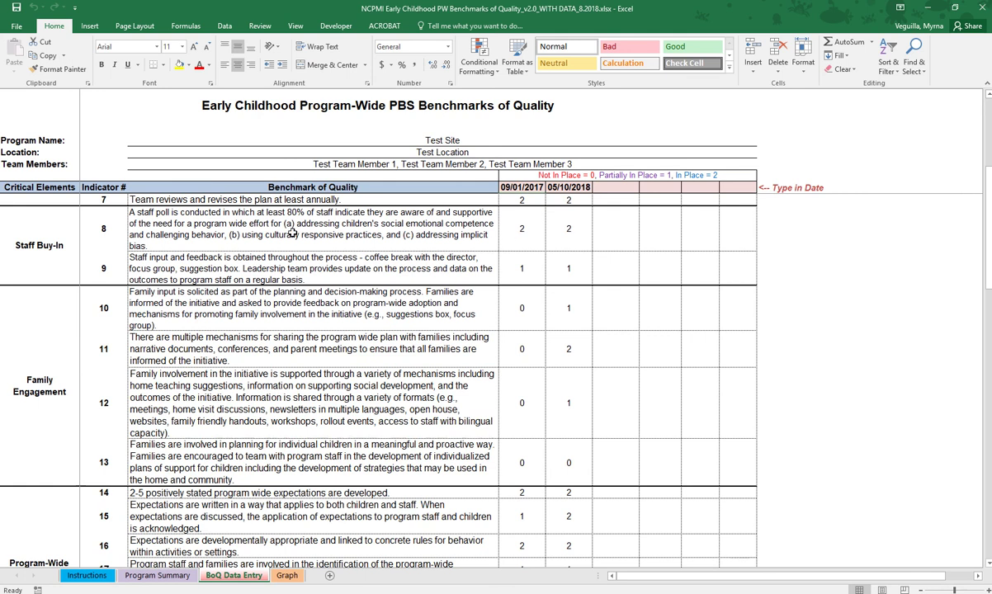
{"action": "scroll", "coordinate": [446, 334], "scroll_direction": "down", "scroll_amount": 1}
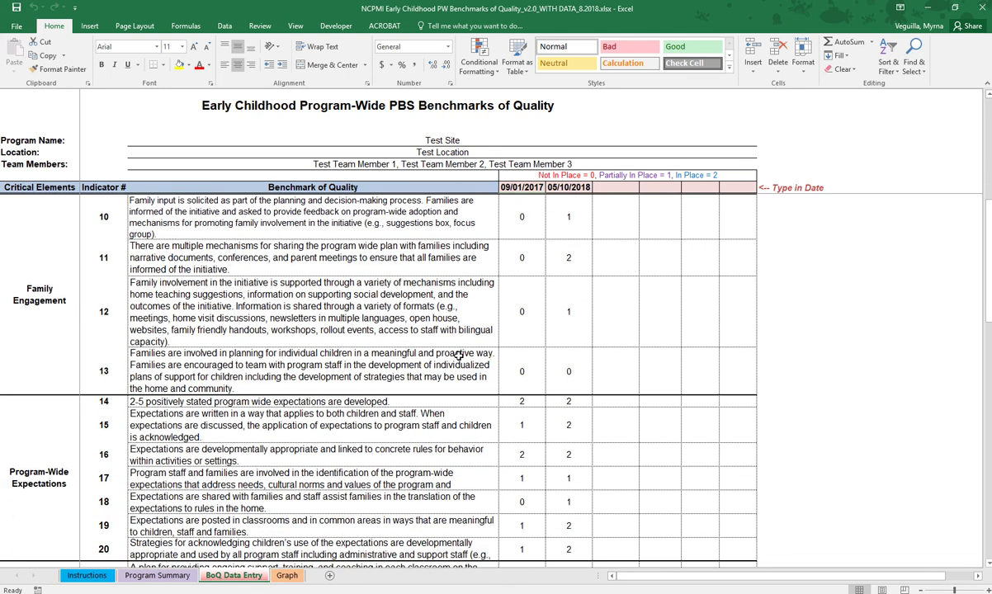
{"action": "left_click", "coordinate": [110, 217]}
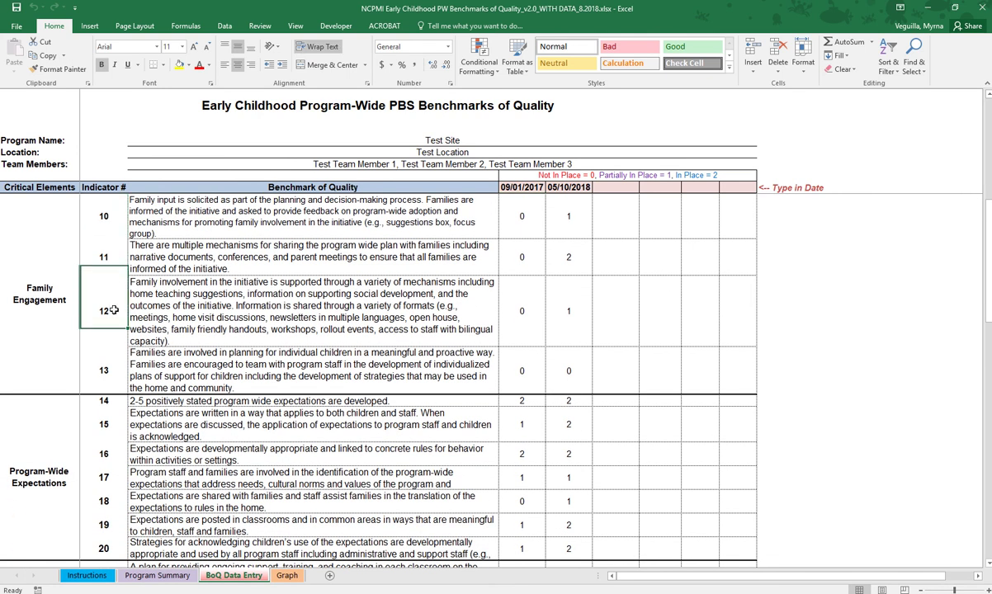
{"action": "left_click", "coordinate": [108, 355]}
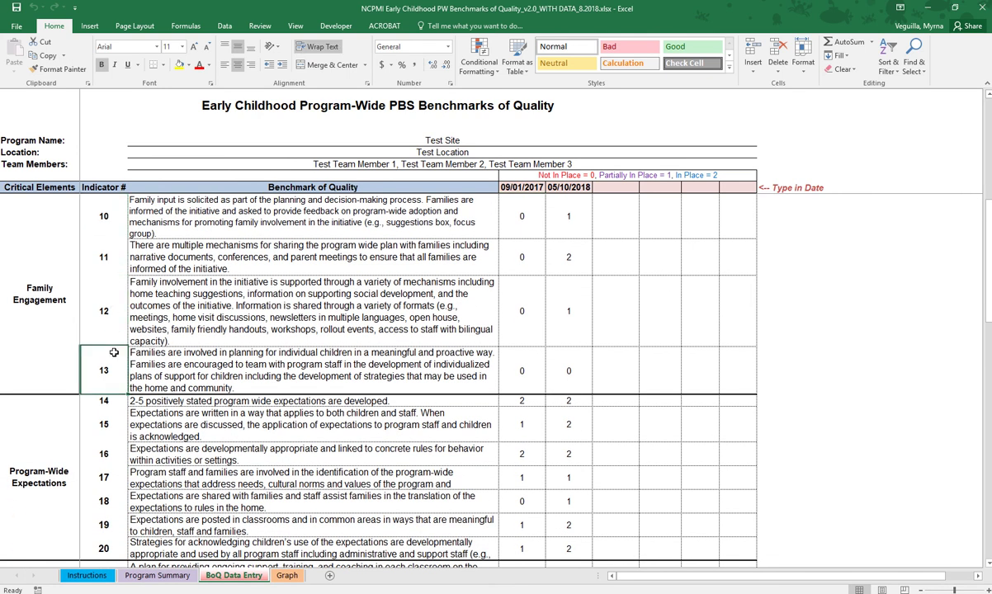
{"action": "left_click", "coordinate": [163, 578]}
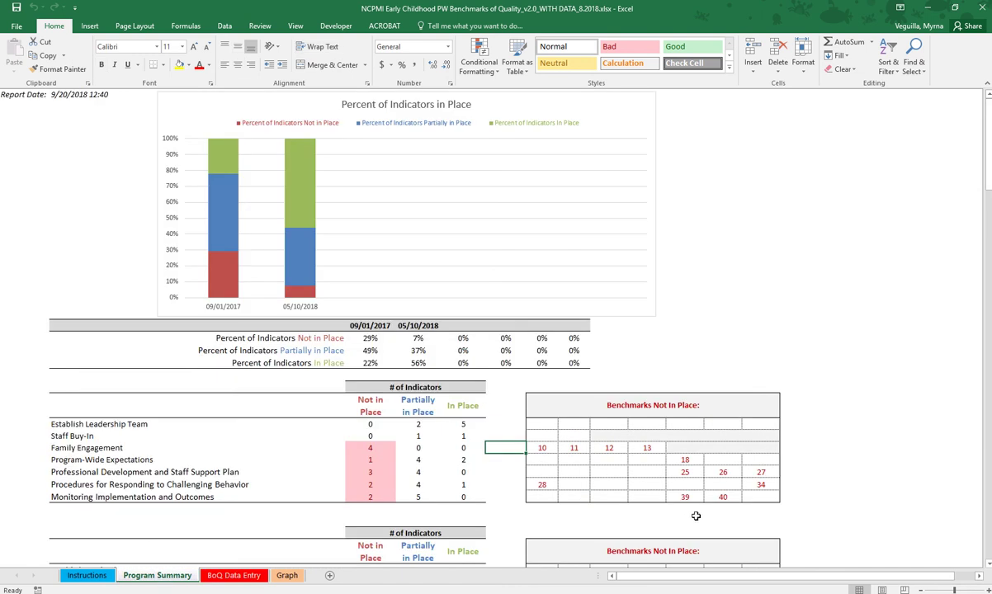
{"action": "left_click", "coordinate": [548, 448]}
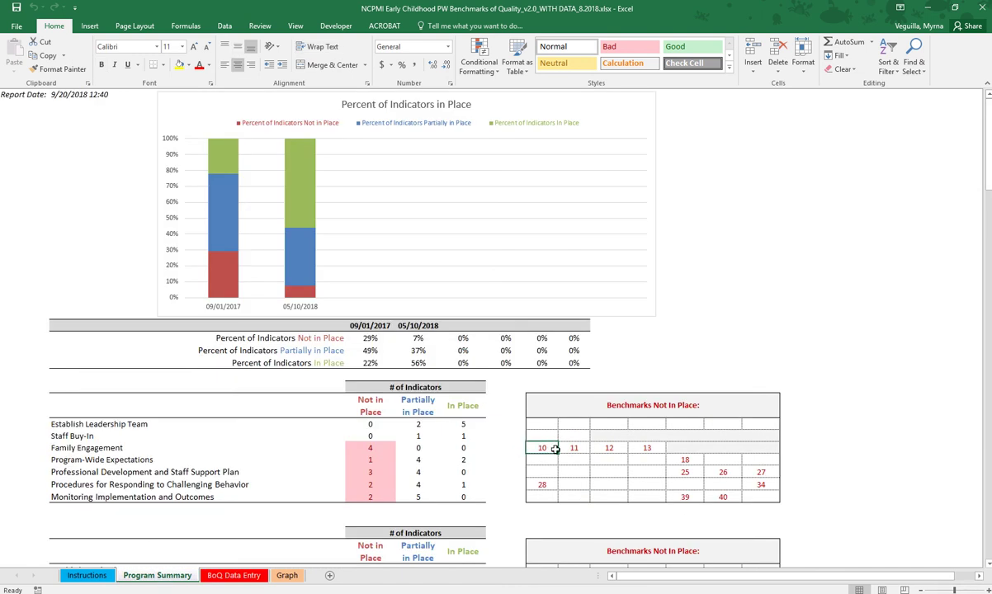
Review indicator 10 on BoQ Data Entry: score 0 for 09/01/2017 and 1 for 05/10/2018.
{"action": "left_click", "coordinate": [213, 575]}
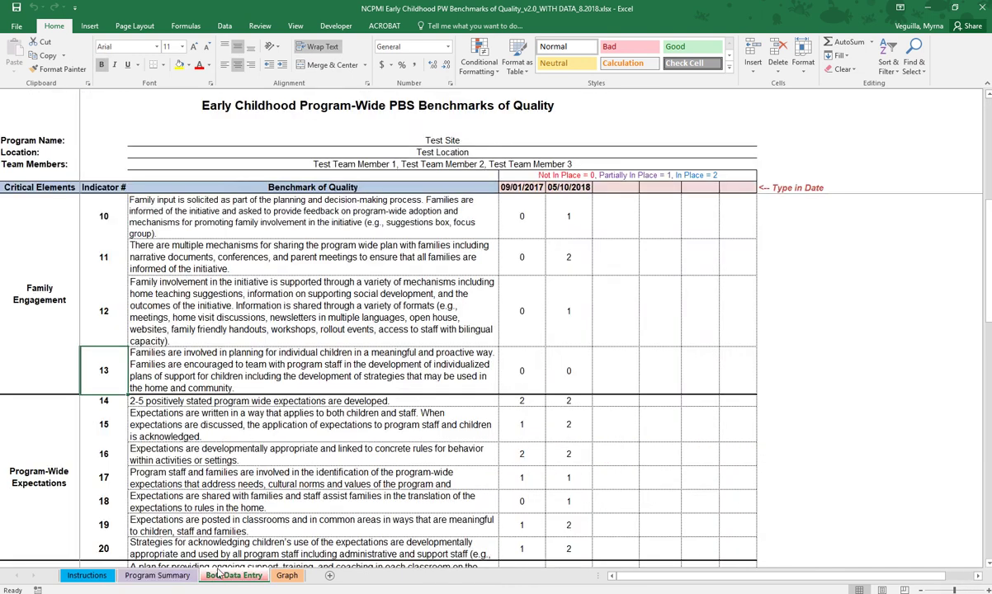
{"action": "left_click", "coordinate": [90, 204]}
{"action": "left_click", "coordinate": [204, 205]}
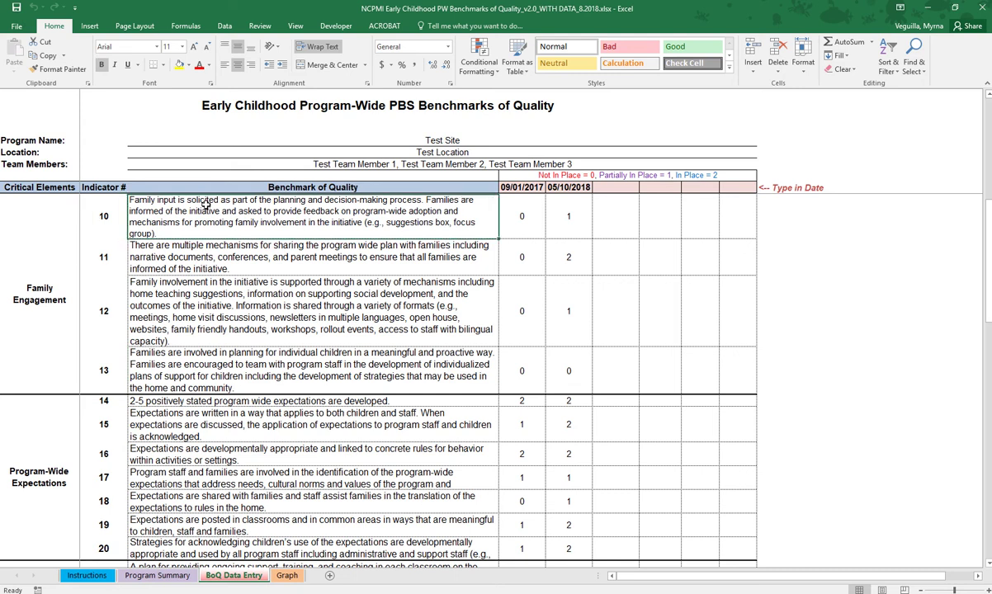
{"action": "scroll", "coordinate": [203, 302], "scroll_direction": "up", "scroll_amount": 1}
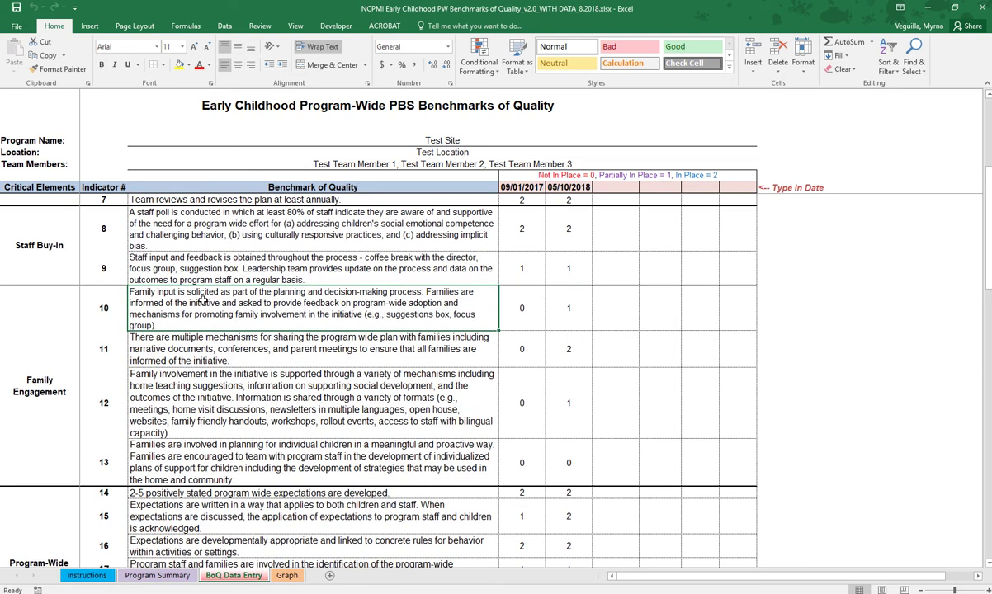
{"action": "left_click", "coordinate": [527, 307]}
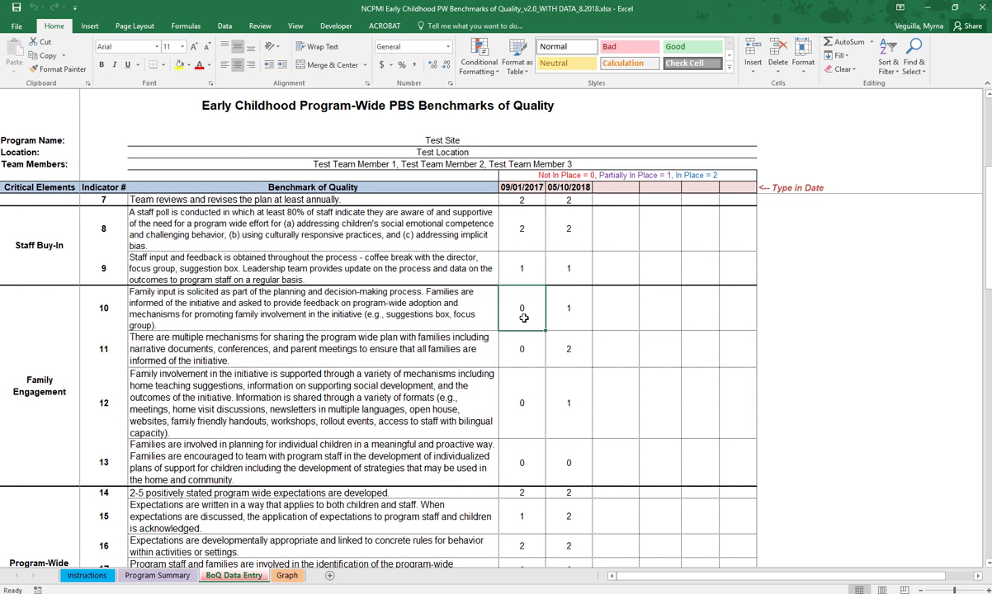
{"action": "scroll", "coordinate": [525, 318], "scroll_direction": "down", "scroll_amount": 7}
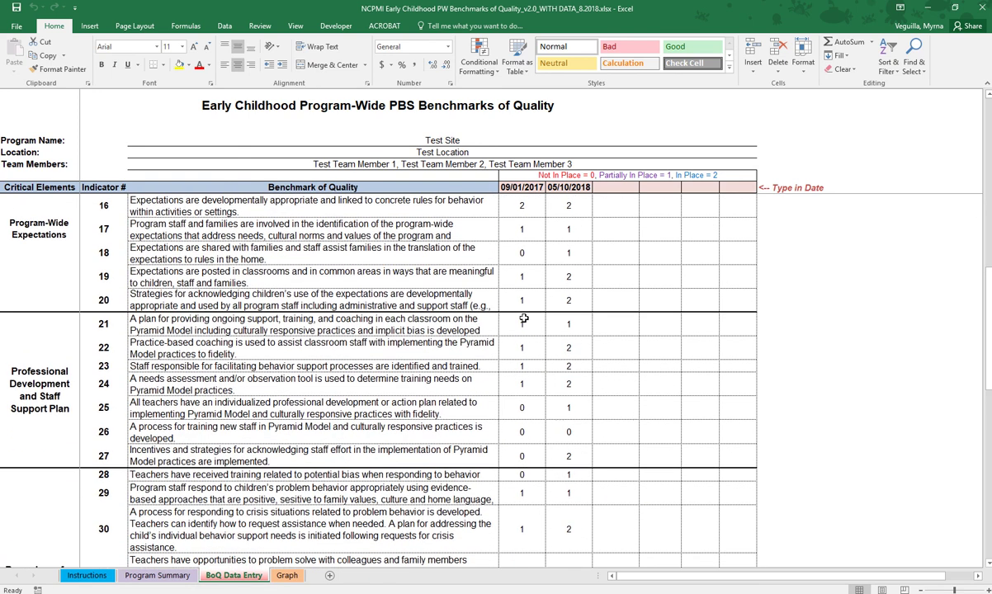
{"action": "scroll", "coordinate": [525, 317], "scroll_direction": "down", "scroll_amount": 3}
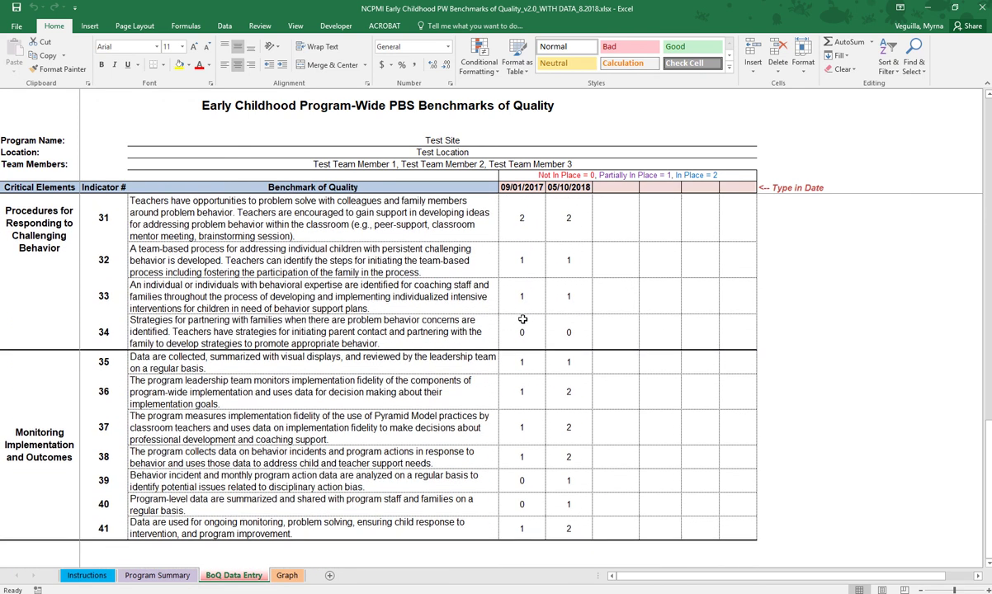
{"action": "scroll", "coordinate": [522, 319], "scroll_direction": "up", "scroll_amount": 2}
{"action": "scroll", "coordinate": [523, 320], "scroll_direction": "up", "scroll_amount": 10}
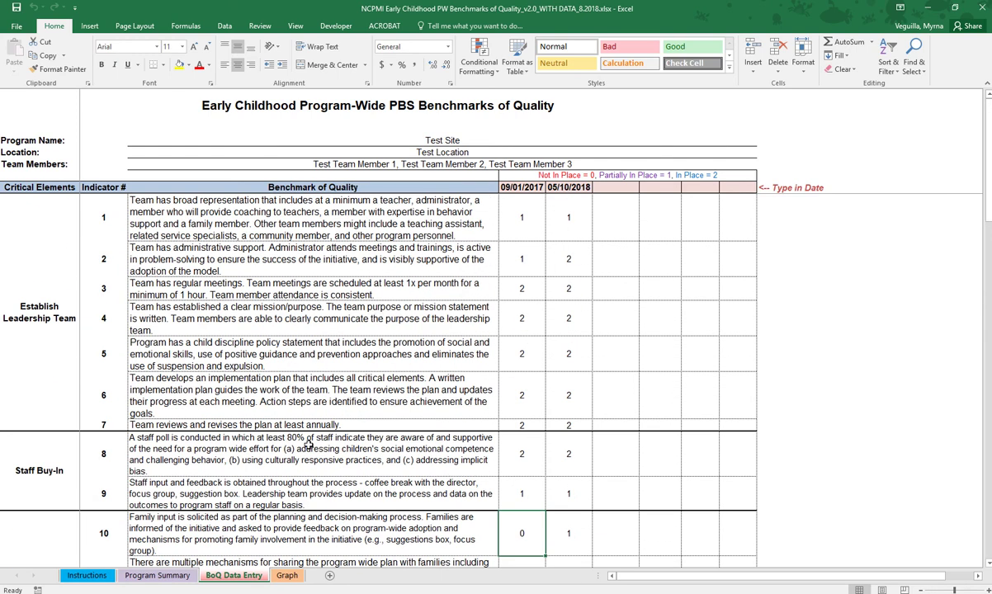
Show the Graph sheet's Benchmarks of Quality bar chart and select its Date slicer.
{"action": "left_click", "coordinate": [287, 578]}
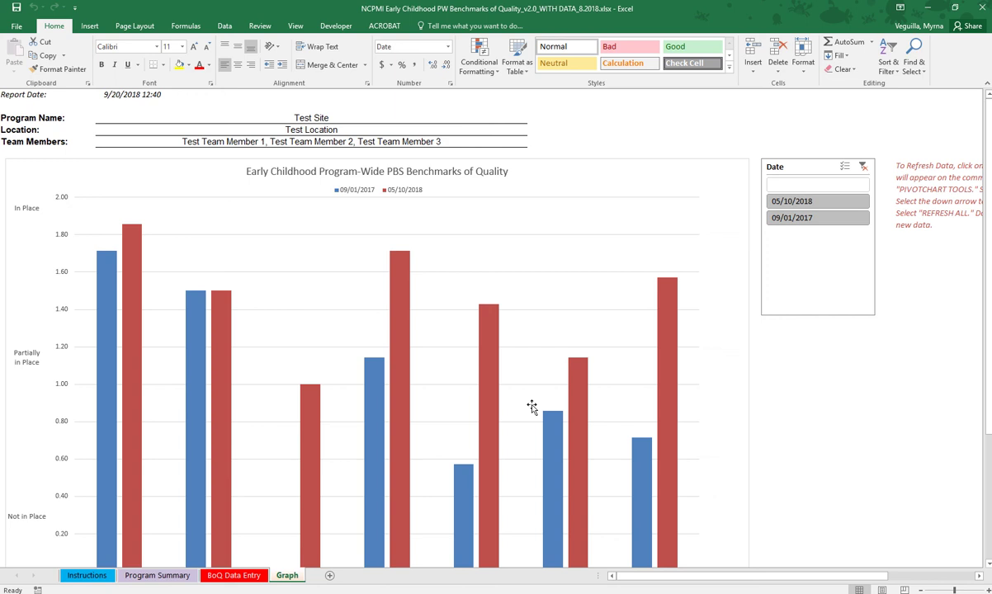
{"action": "scroll", "coordinate": [176, 364], "scroll_direction": "down", "scroll_amount": 1}
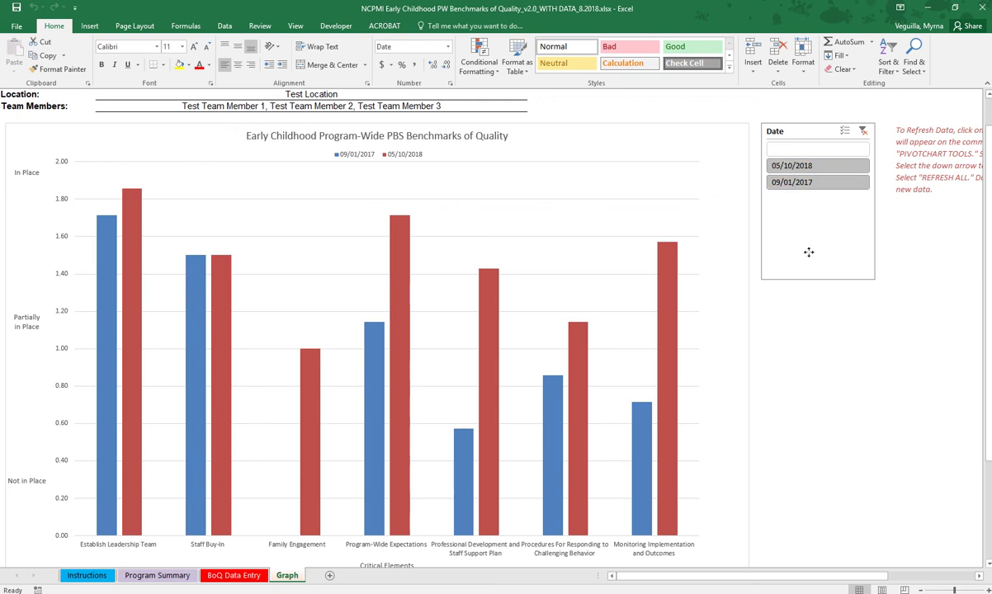
{"action": "left_click", "coordinate": [763, 241]}
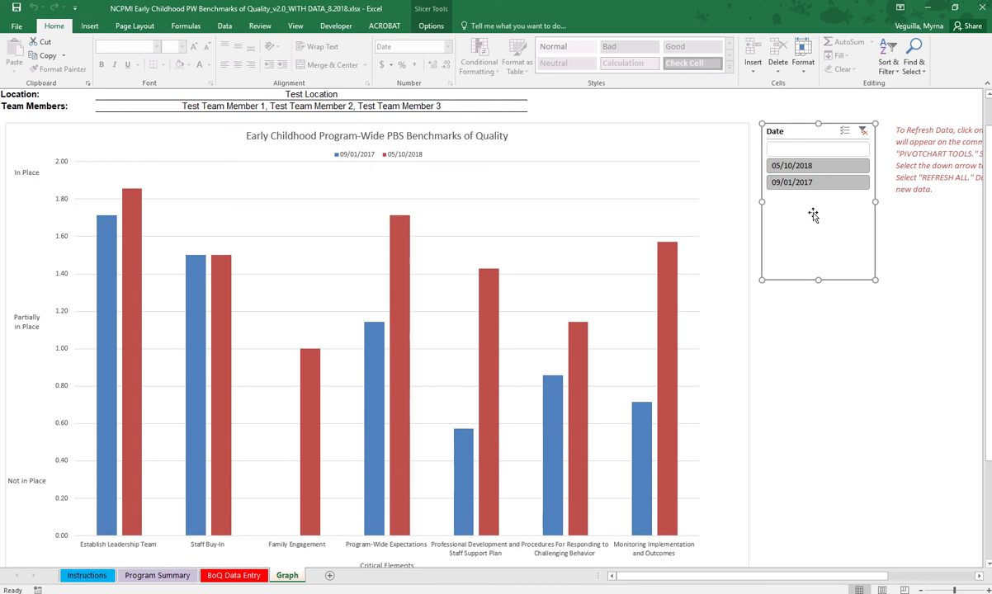
{"action": "left_click", "coordinate": [816, 183]}
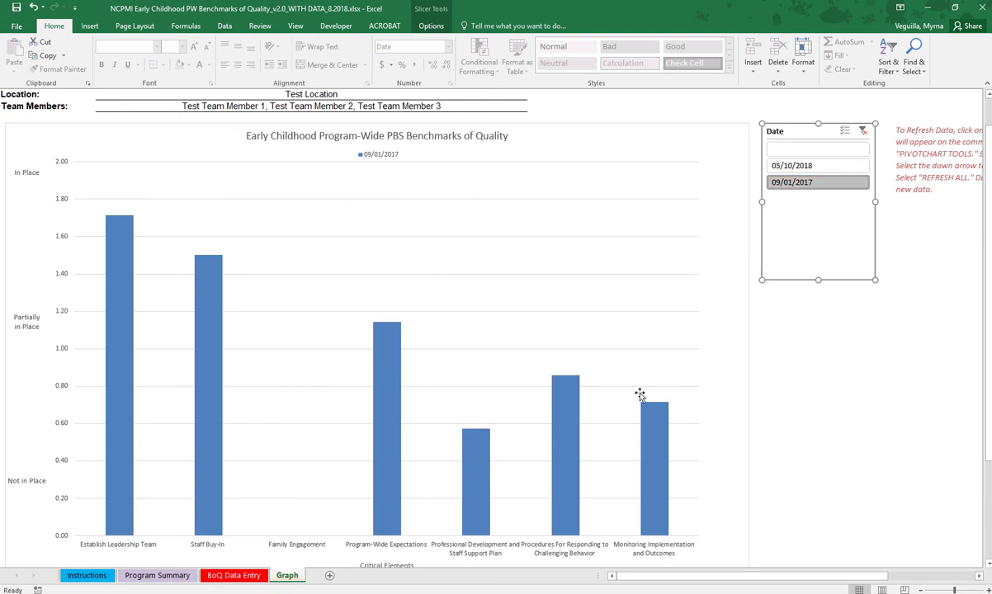
{"action": "left_click", "coordinate": [805, 168]}
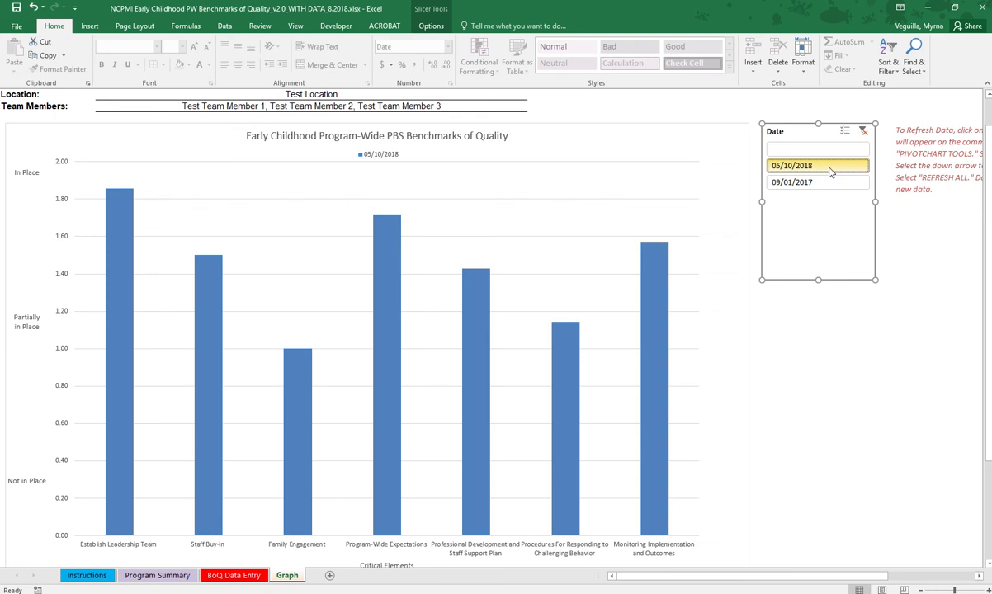
{"action": "left_click", "coordinate": [826, 183], "text": "ctrl"}
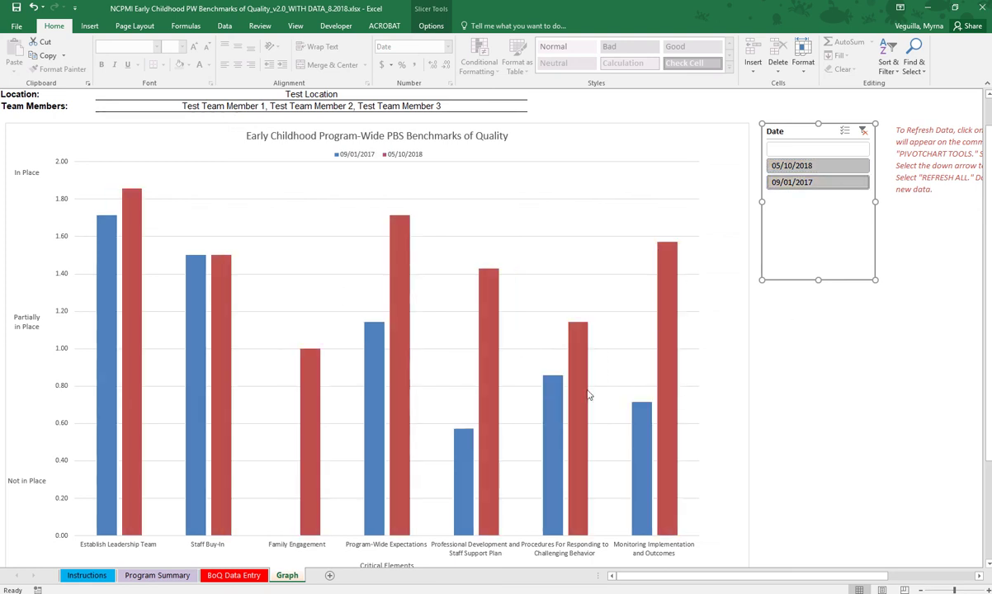
{"action": "left_click", "coordinate": [777, 423]}
{"action": "scroll", "coordinate": [777, 423], "scroll_direction": "down", "scroll_amount": 7}
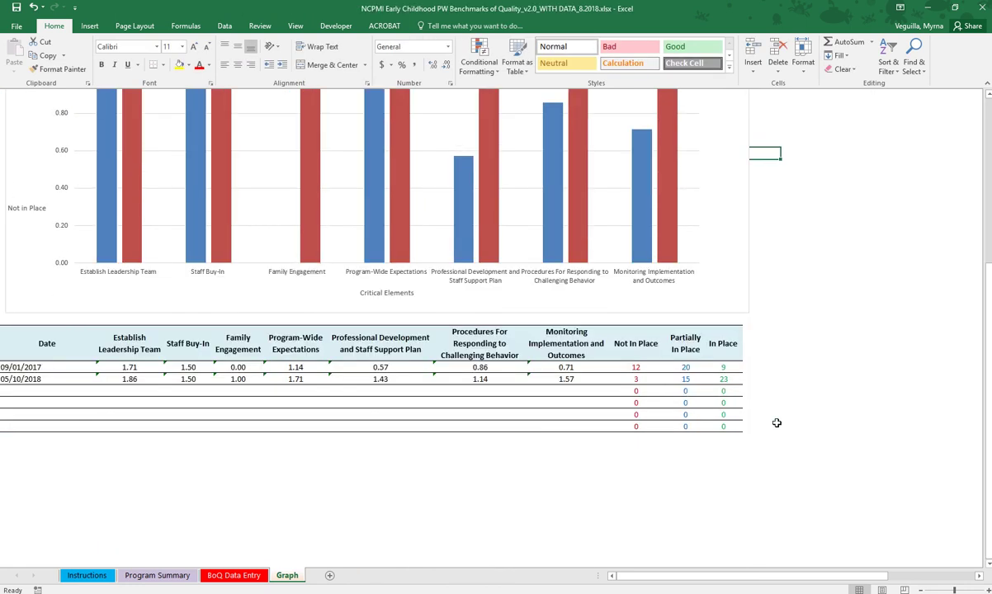
{"action": "left_click", "coordinate": [136, 367]}
{"action": "scroll", "coordinate": [167, 340], "scroll_direction": "up", "scroll_amount": 6}
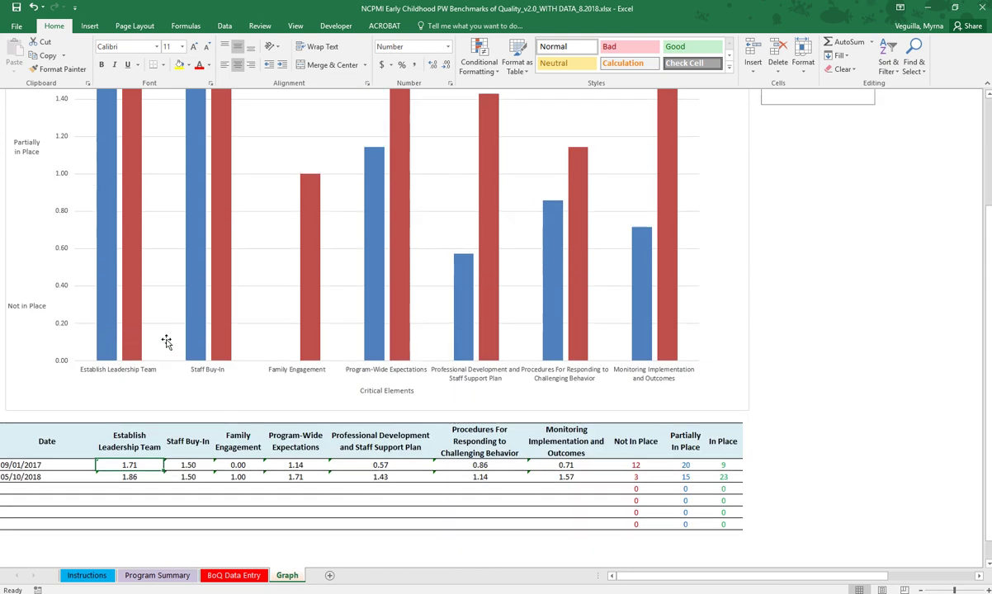
{"action": "mouse_move", "coordinate": [112, 247]}
{"action": "scroll", "coordinate": [266, 410], "scroll_direction": "down", "scroll_amount": 5}
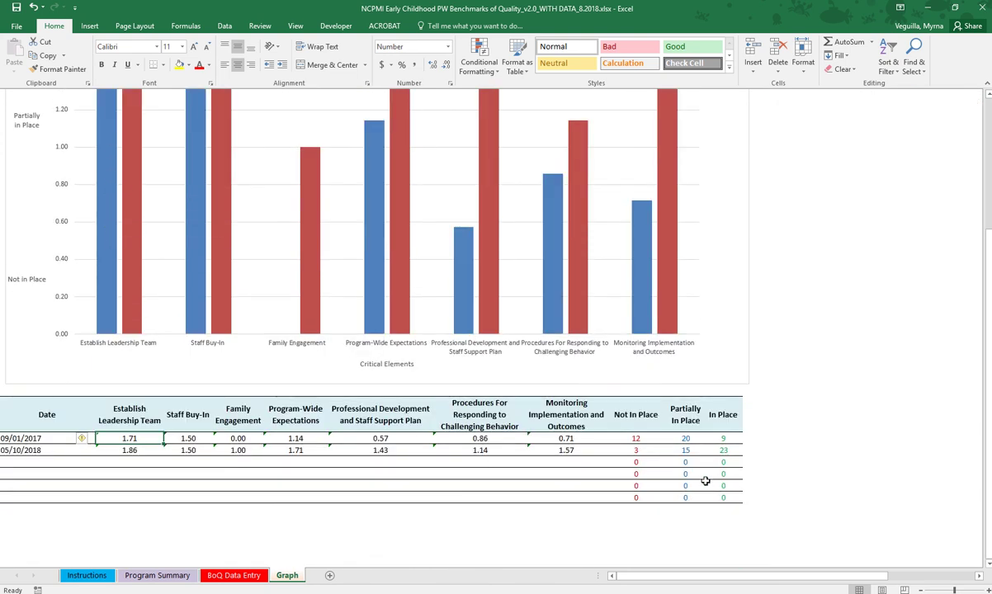
{"action": "scroll", "coordinate": [705, 480], "scroll_direction": "up", "scroll_amount": 6}
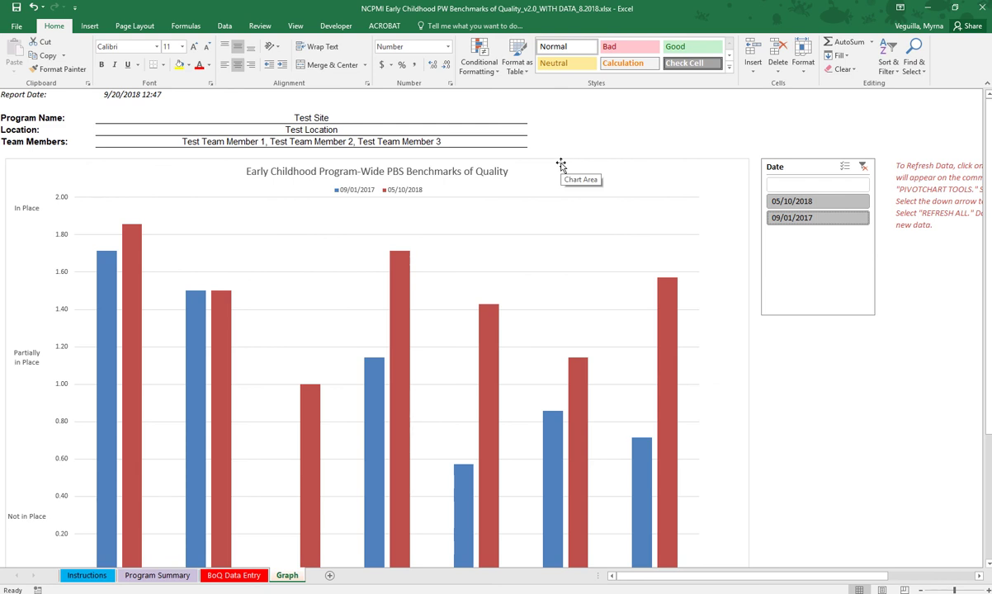
Refresh All pivot data behind the chart so its Report Date updates.
{"action": "left_click", "coordinate": [898, 169]}
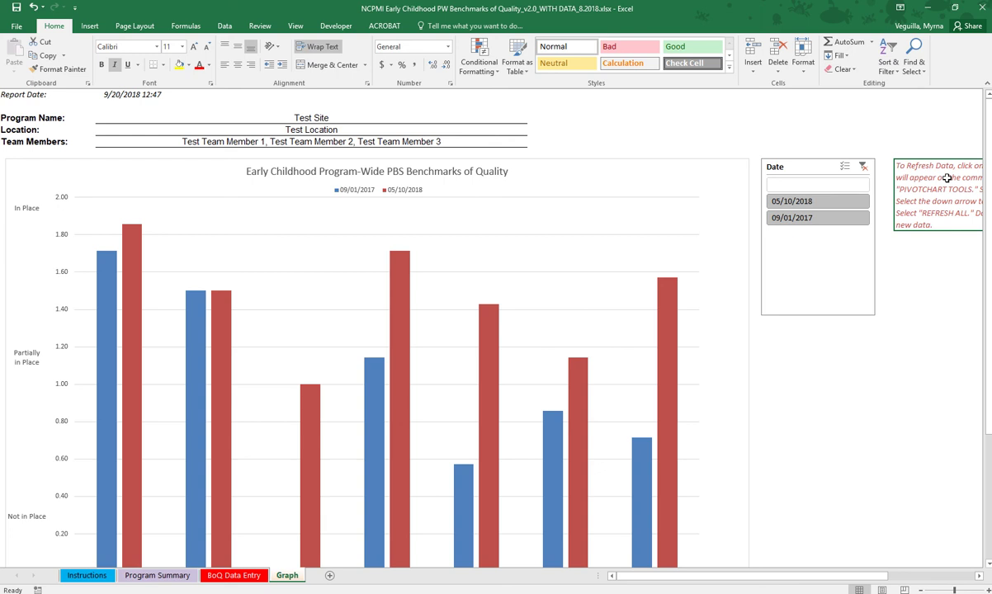
{"action": "left_click", "coordinate": [558, 165]}
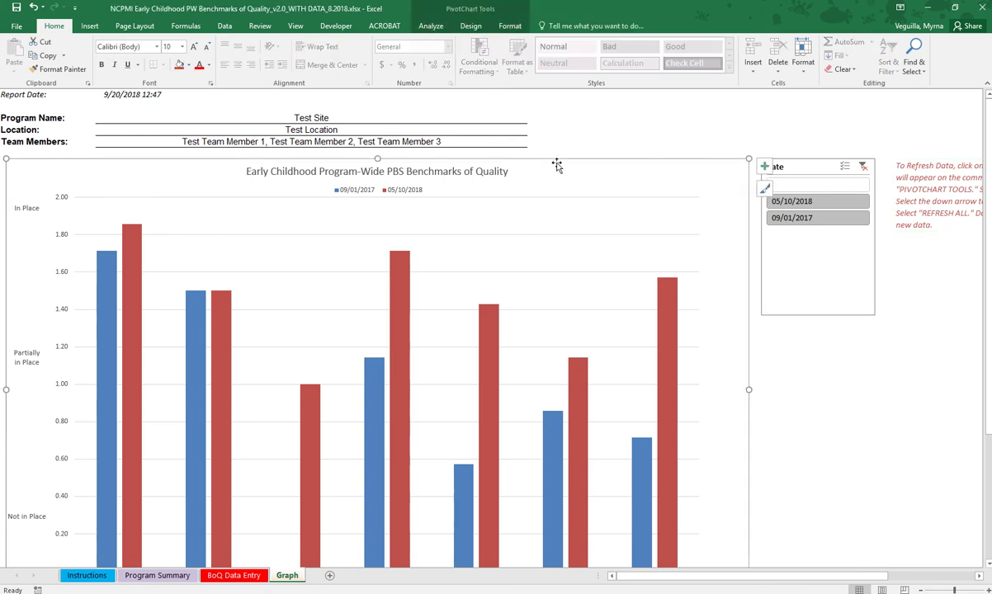
{"action": "left_click", "coordinate": [439, 27]}
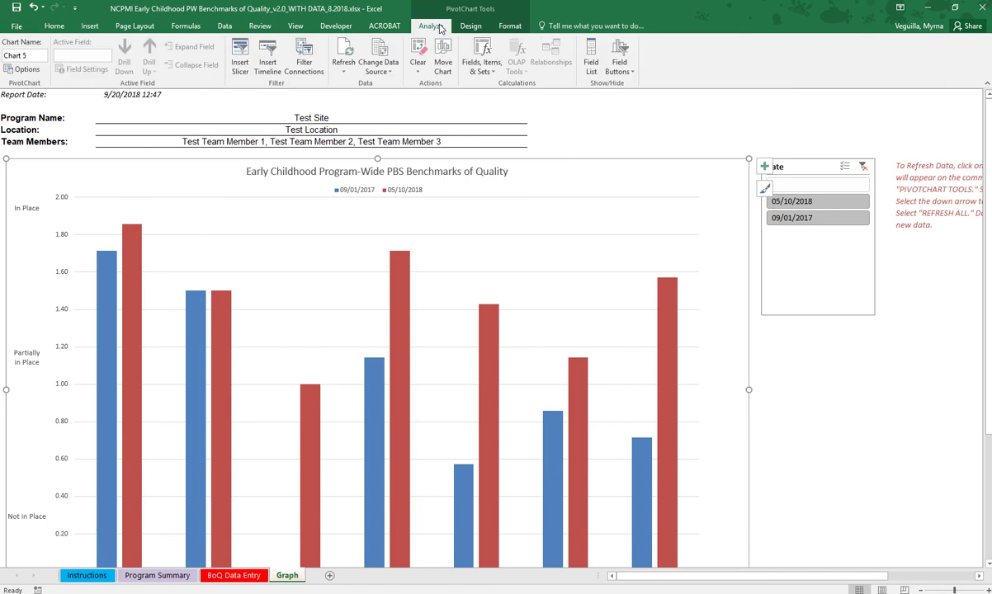
{"action": "left_click", "coordinate": [343, 75]}
{"action": "left_click", "coordinate": [345, 94]}
Return to the Instructions sheet by way of the BoQ Data Entry sheet.
{"action": "scroll", "coordinate": [743, 304], "scroll_direction": "down", "scroll_amount": 4}
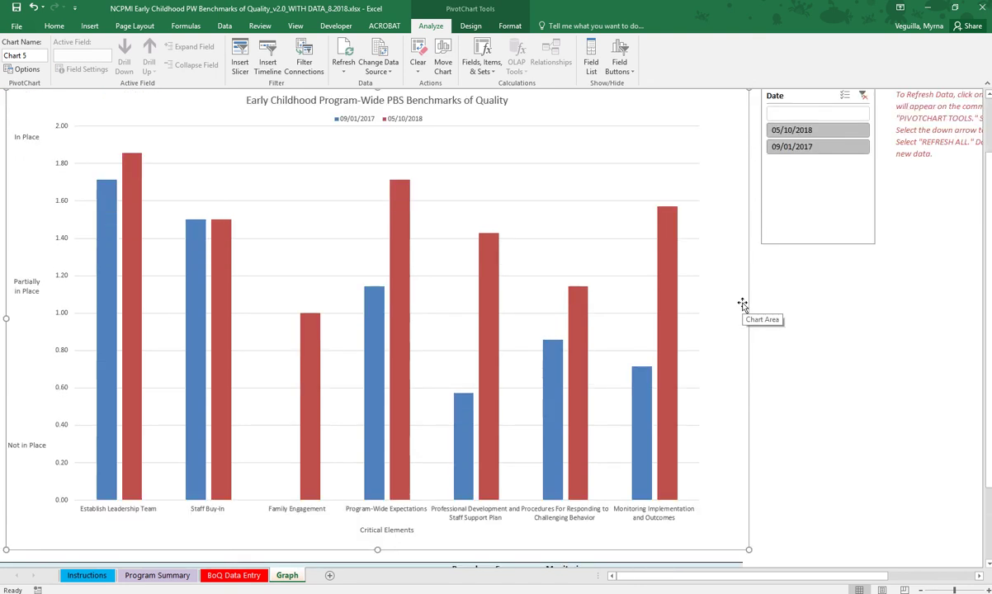
{"action": "scroll", "coordinate": [742, 303], "scroll_direction": "up", "scroll_amount": 4}
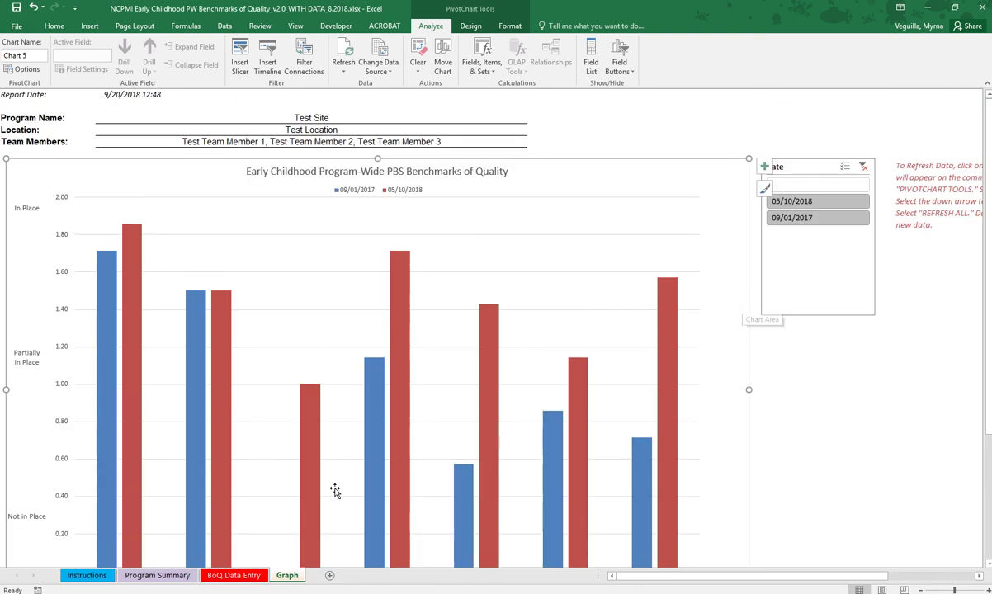
{"action": "left_click", "coordinate": [234, 575]}
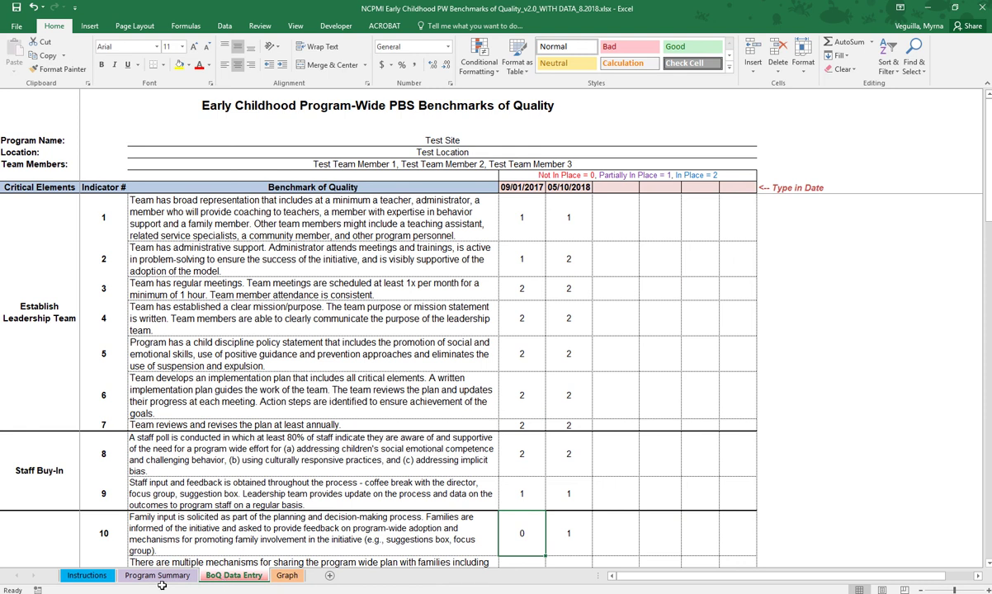
{"action": "left_click", "coordinate": [87, 575]}
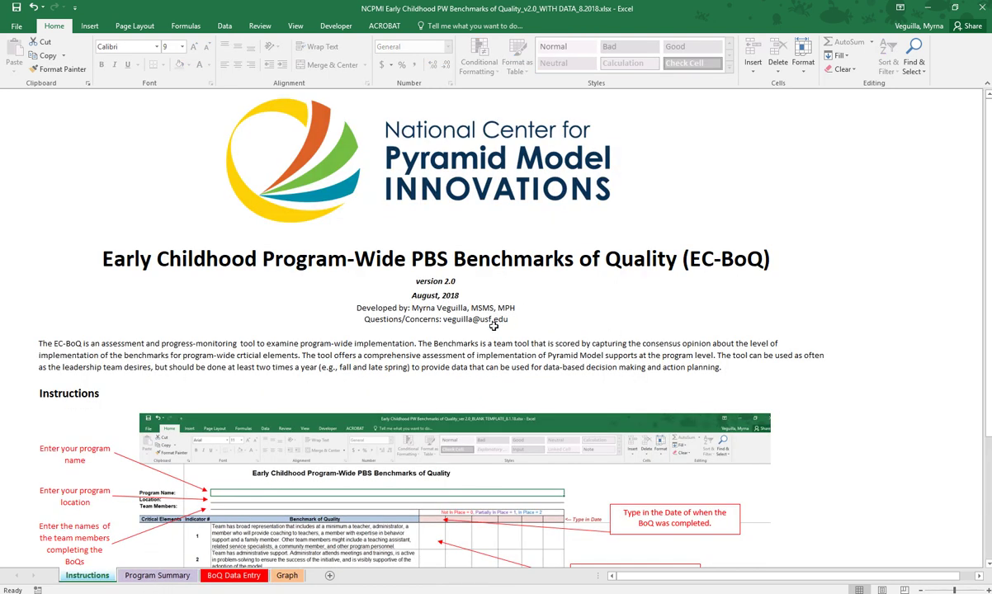